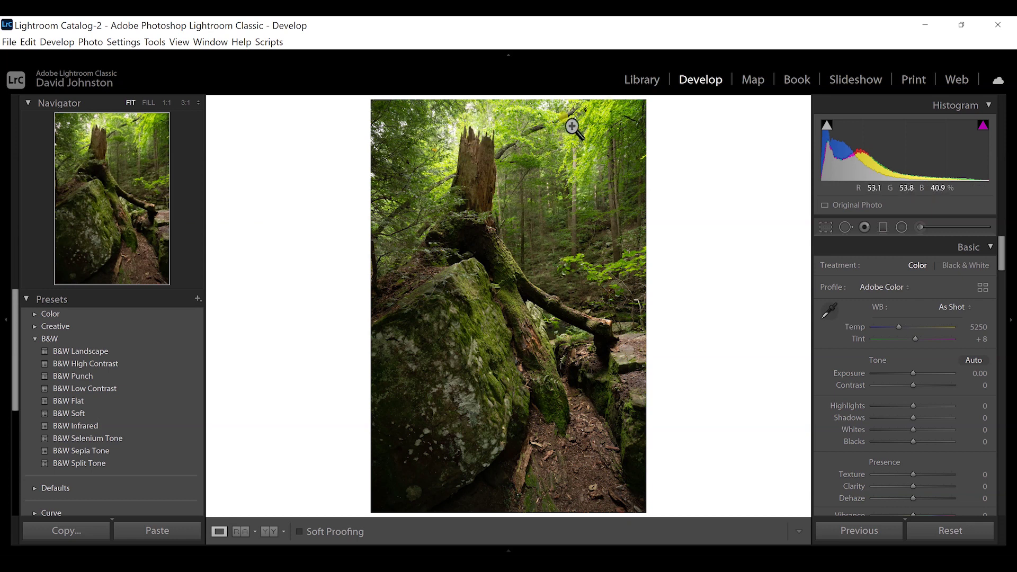
Step: Set the photo's Exposure to +0.28, Contrast +14, Highlights +10, Shadows −8, Whites +11, Blacks −11 and Clarity +9
click(533, 199)
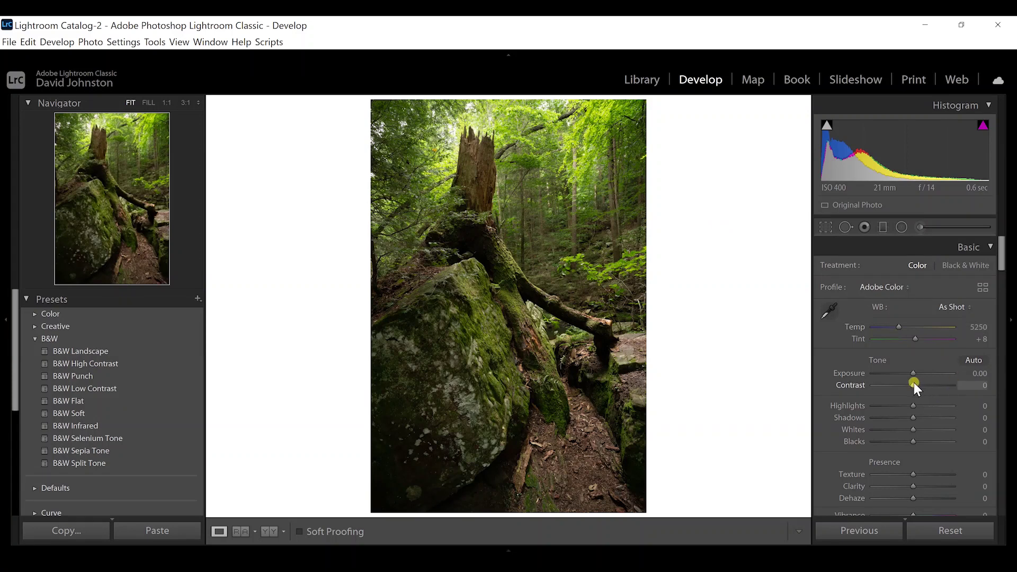
drag(911, 385, 911, 418)
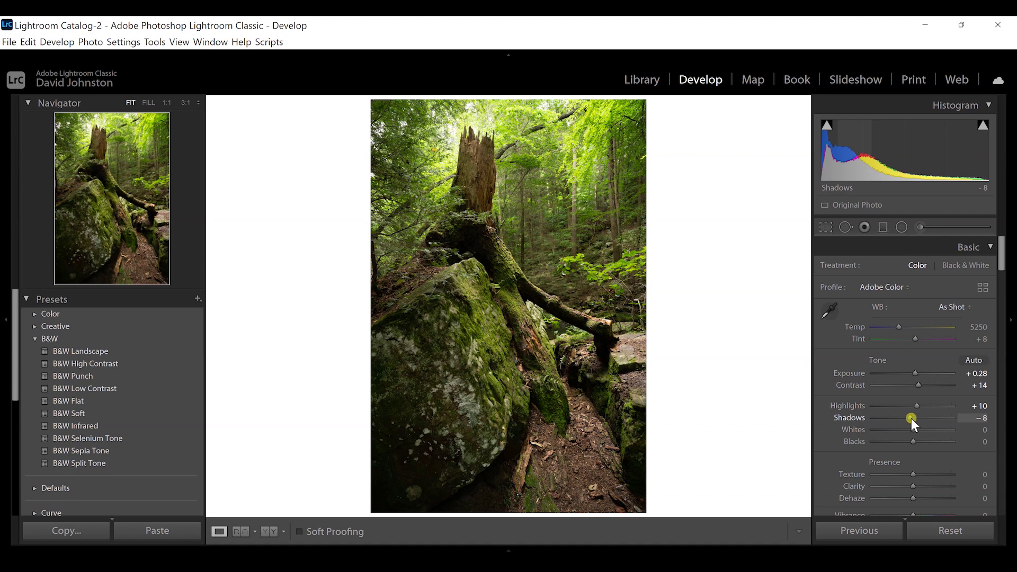
drag(914, 430, 919, 430)
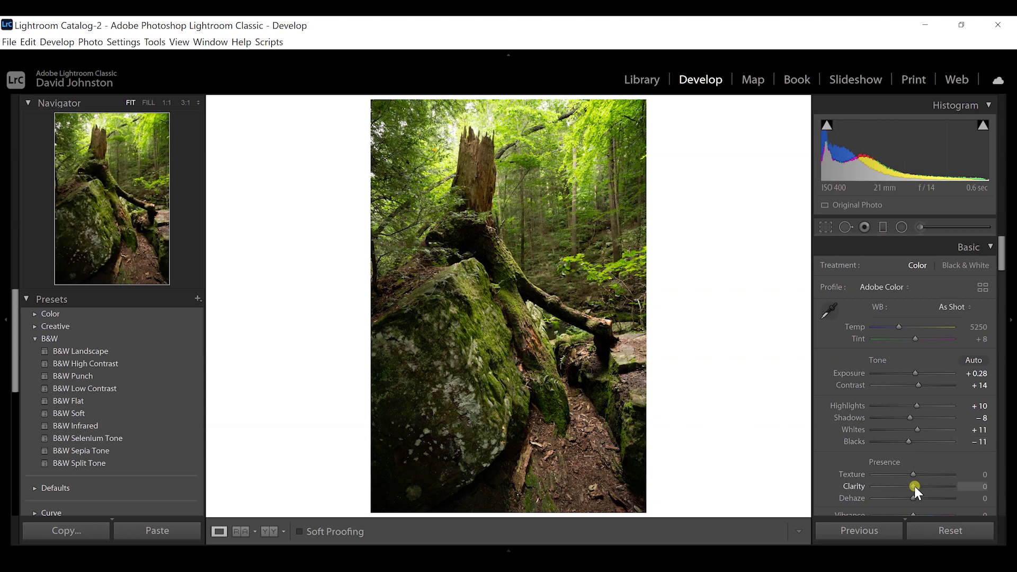
drag(916, 486, 920, 486)
Step: Set the tone curve's Lights to +2 and Darks to −9, and set Vibrance to +12 and Saturation to +8
mouse_move(1000, 258)
mouse_down()
mouse_move(1002, 299)
mouse_move(999, 277)
mouse_up()
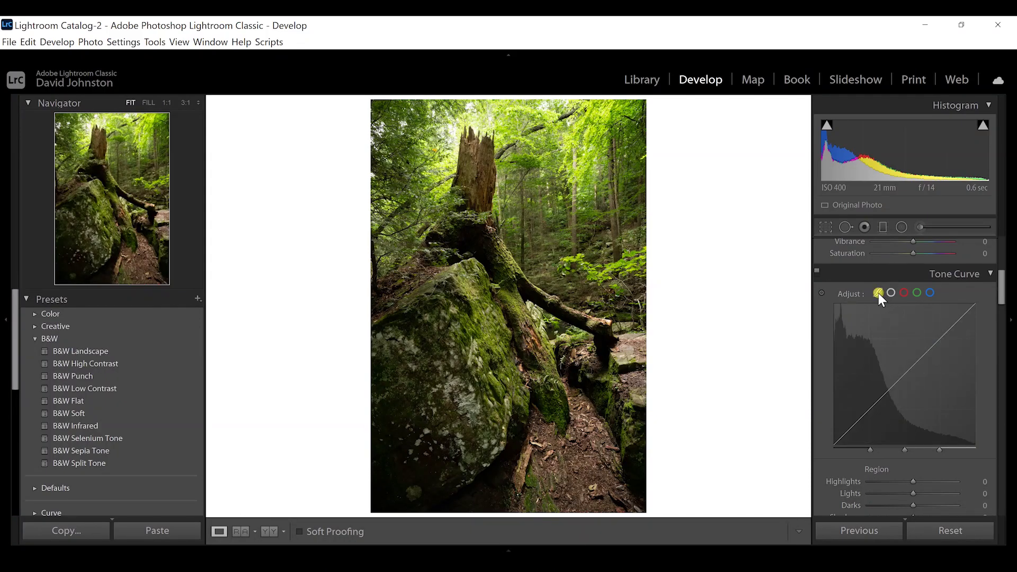
mouse_move(923, 356)
mouse_down()
mouse_move(922, 345)
mouse_move(923, 358)
mouse_up()
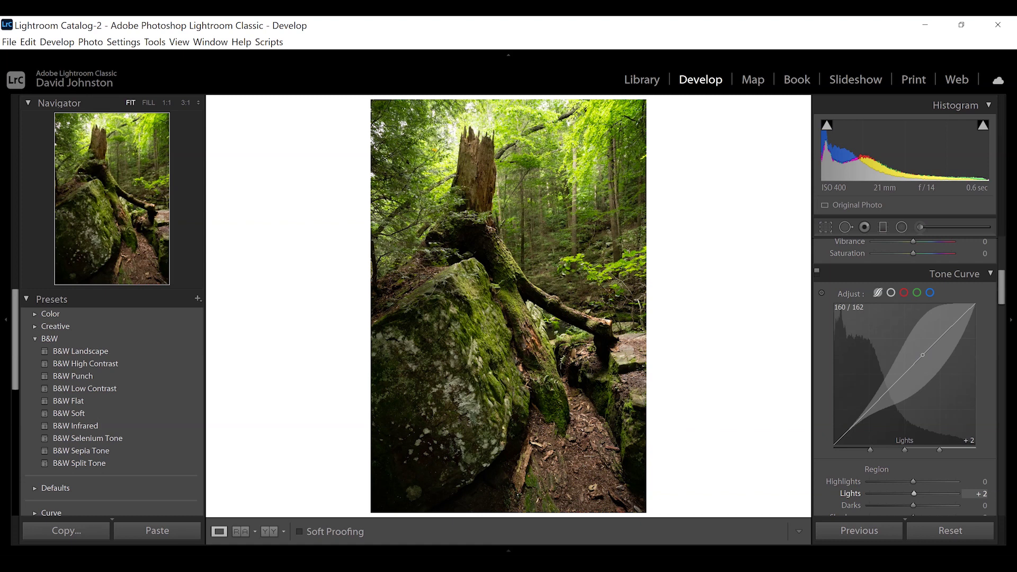
drag(882, 397, 882, 399)
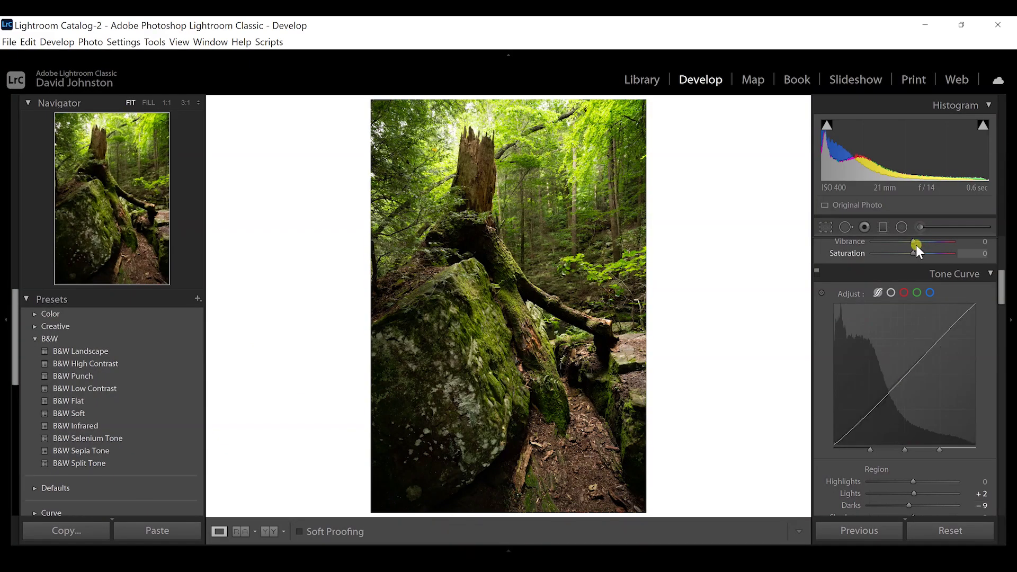
drag(916, 239, 920, 242)
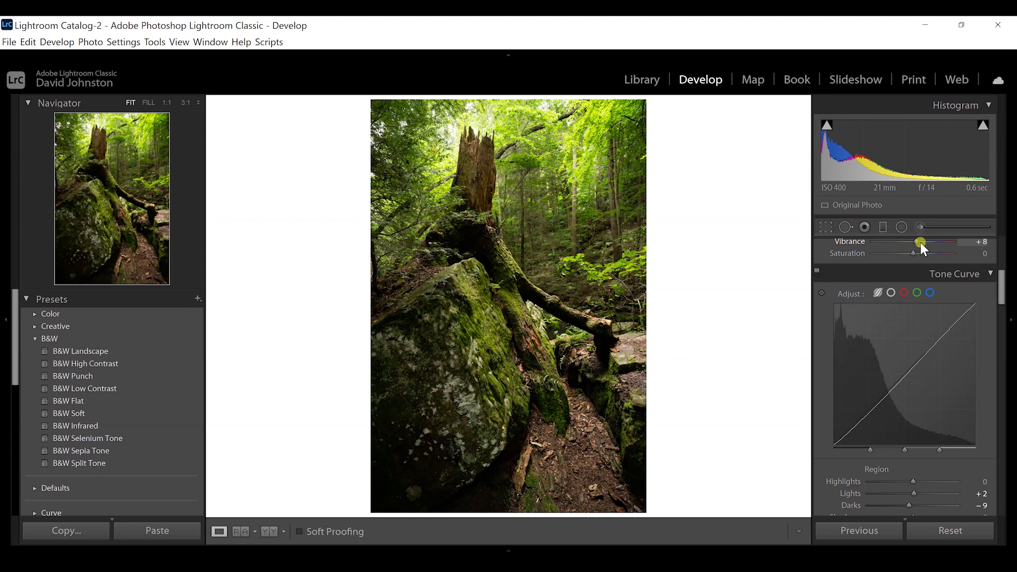
drag(913, 252, 916, 260)
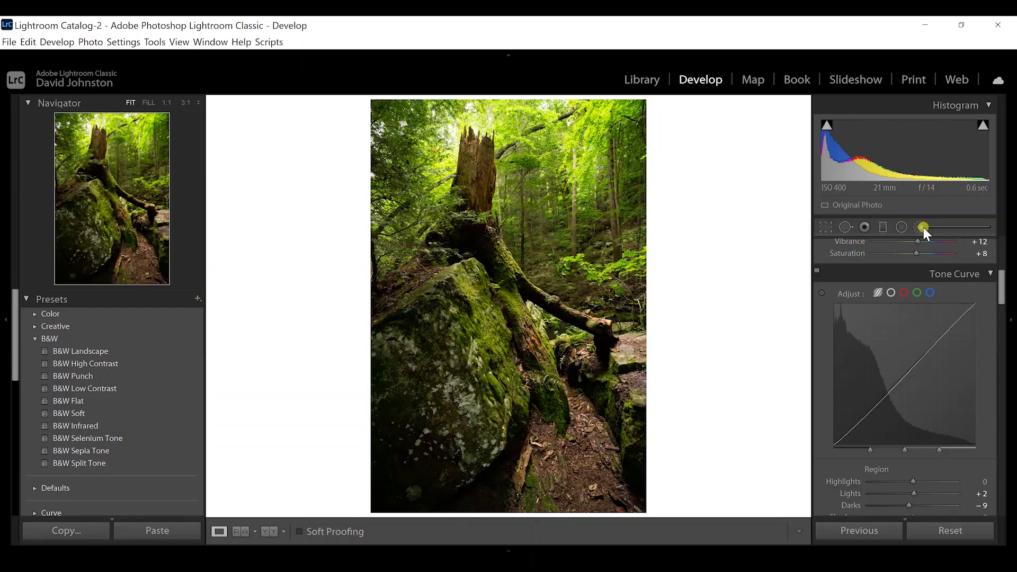
Step: Paint a 0.56 exposure Adjustment Brush mask over the lit rocks, boulder and tree trunk, and reduce its exposure to 0.30
click(923, 227)
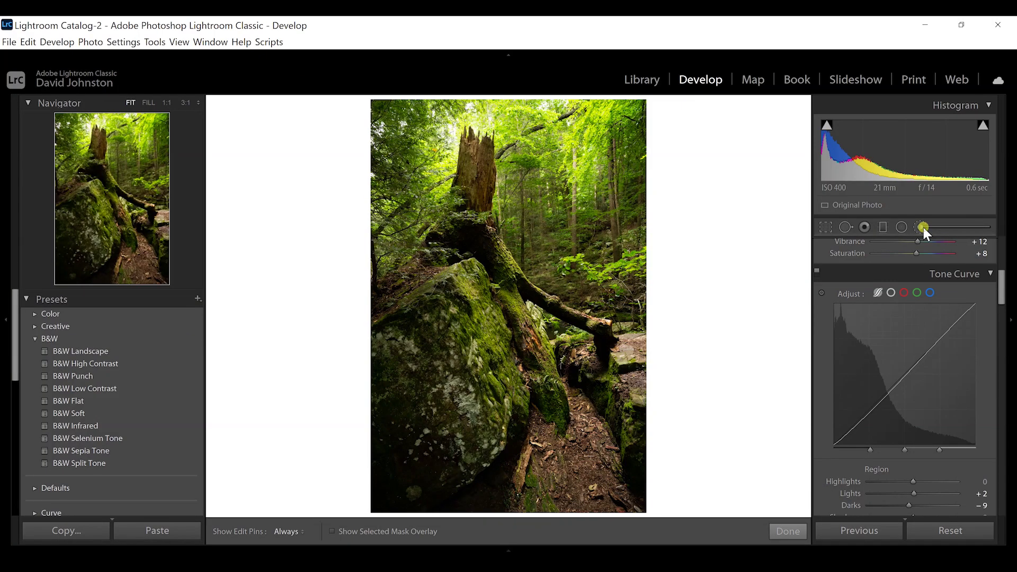
click(1003, 274)
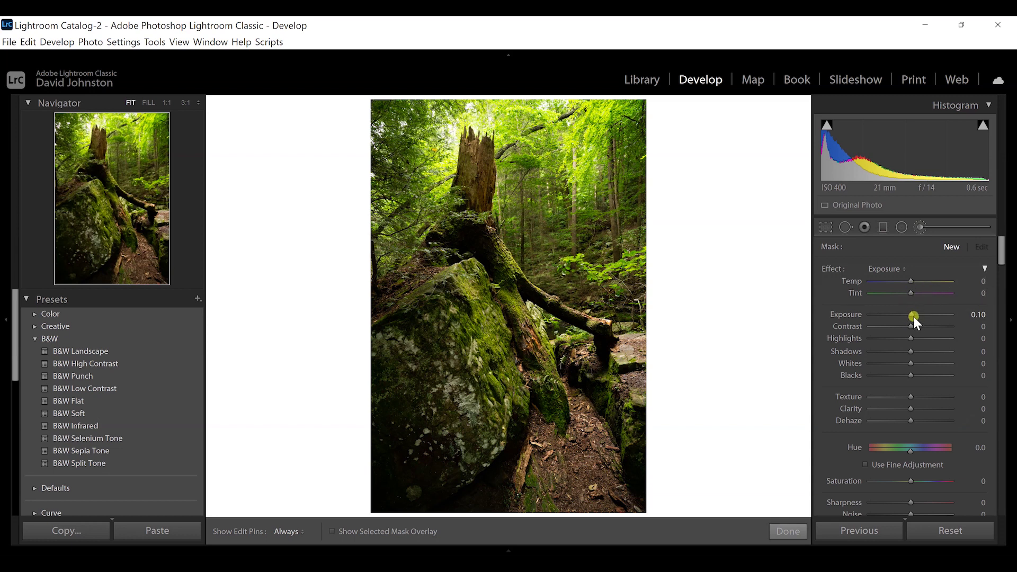
drag(912, 313, 916, 314)
key(h)
drag(628, 365, 631, 364)
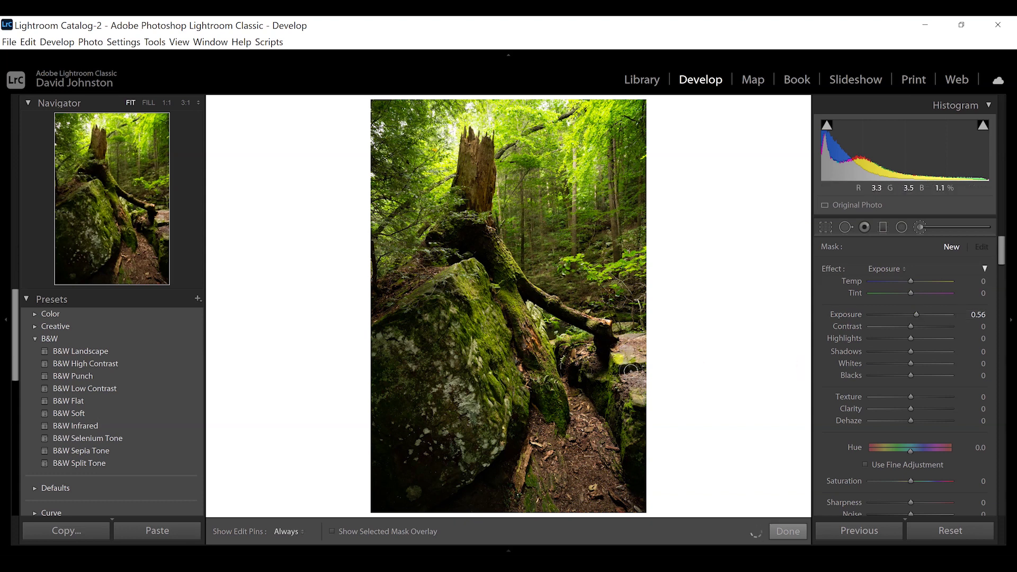
mouse_move(466, 294)
mouse_down()
mouse_move(463, 258)
mouse_move(465, 338)
mouse_move(492, 387)
mouse_up()
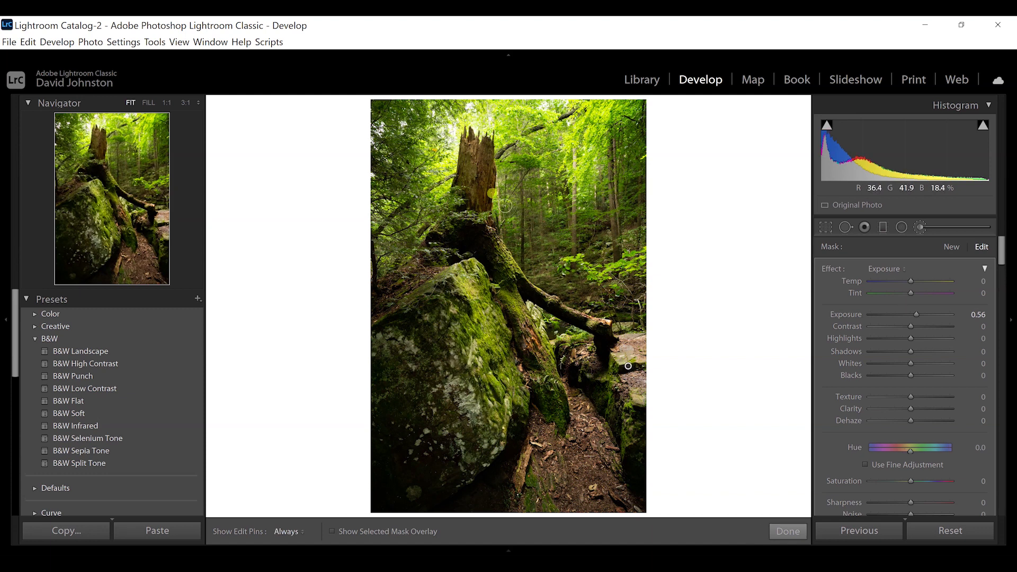
drag(495, 242, 551, 377)
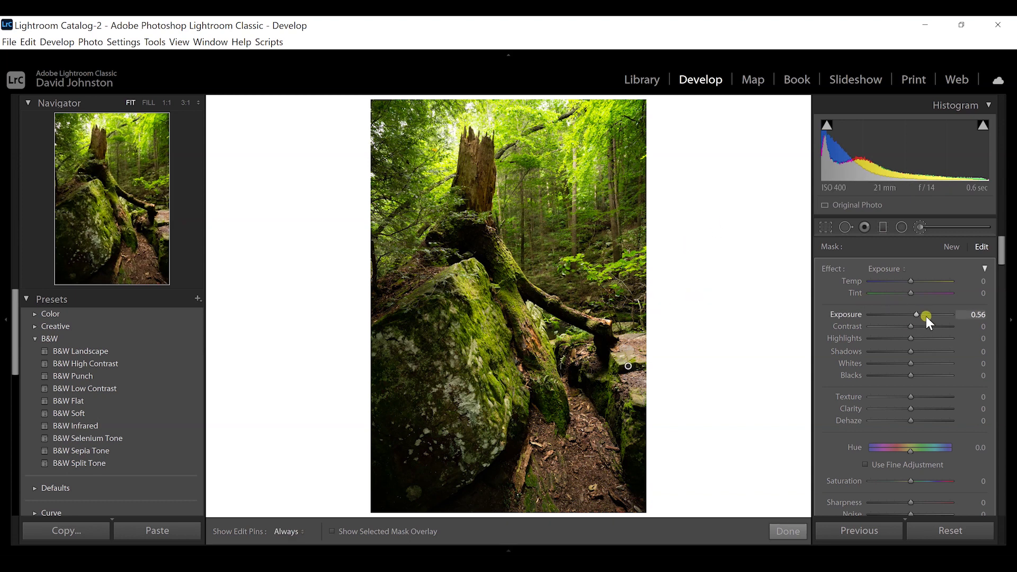
drag(916, 313, 913, 314)
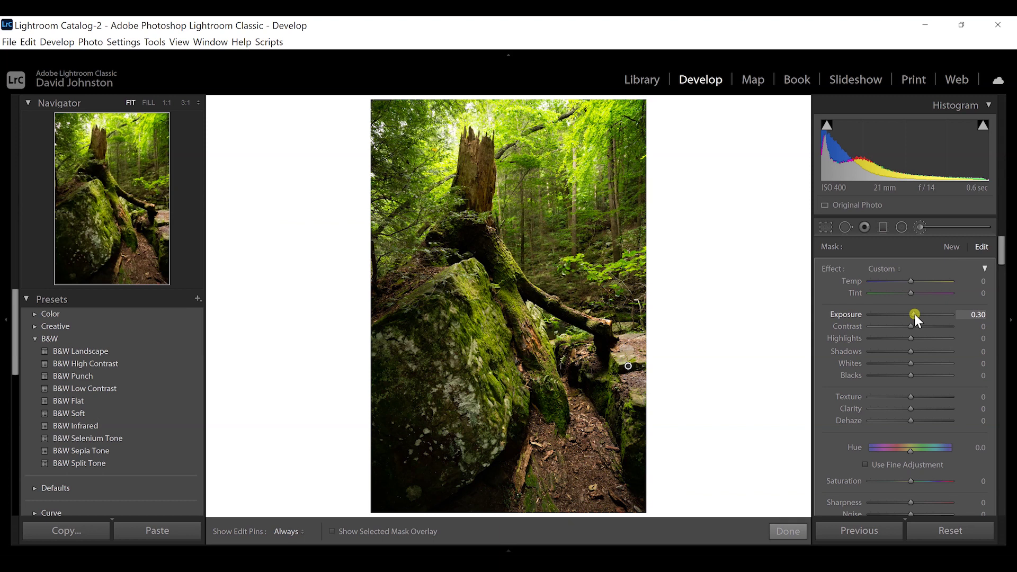
click(974, 314)
Step: Paint a new −0.45 exposure brush mask over the dark parts of the boulder and rocks, and adjust its exposure to −0.22
click(952, 247)
click(974, 315)
click(904, 312)
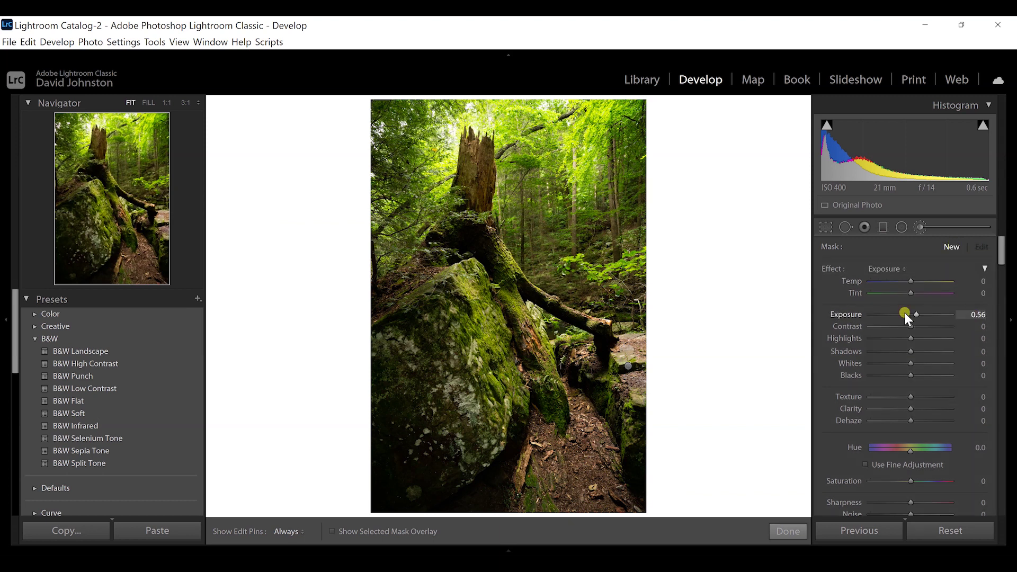
click(906, 313)
key(h)
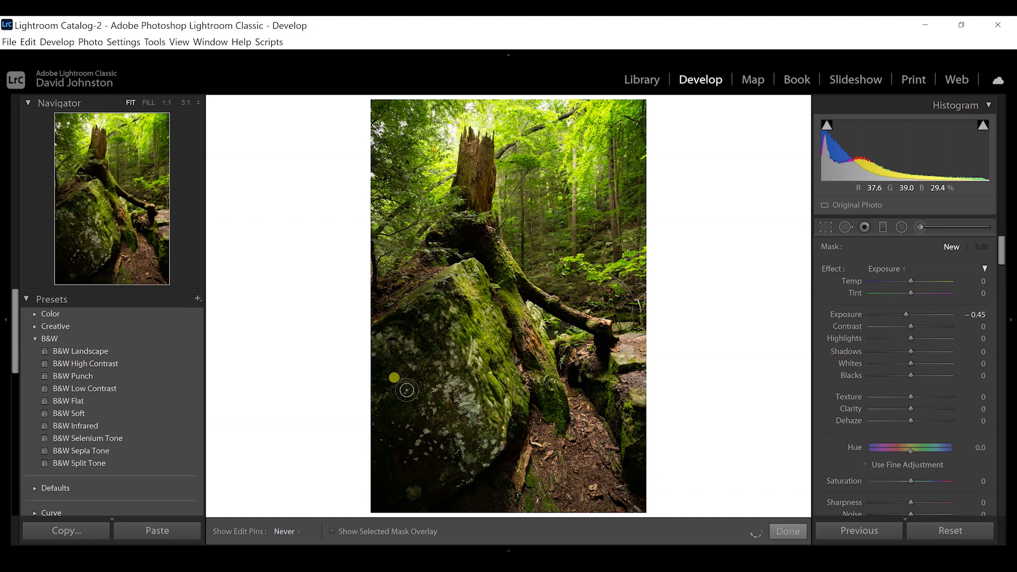
click(575, 379)
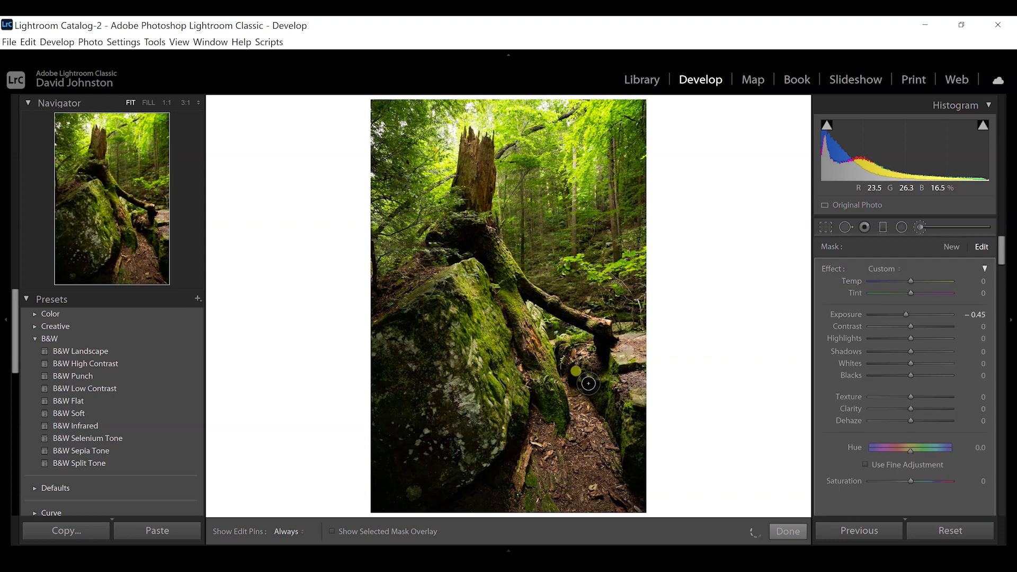
key(h)
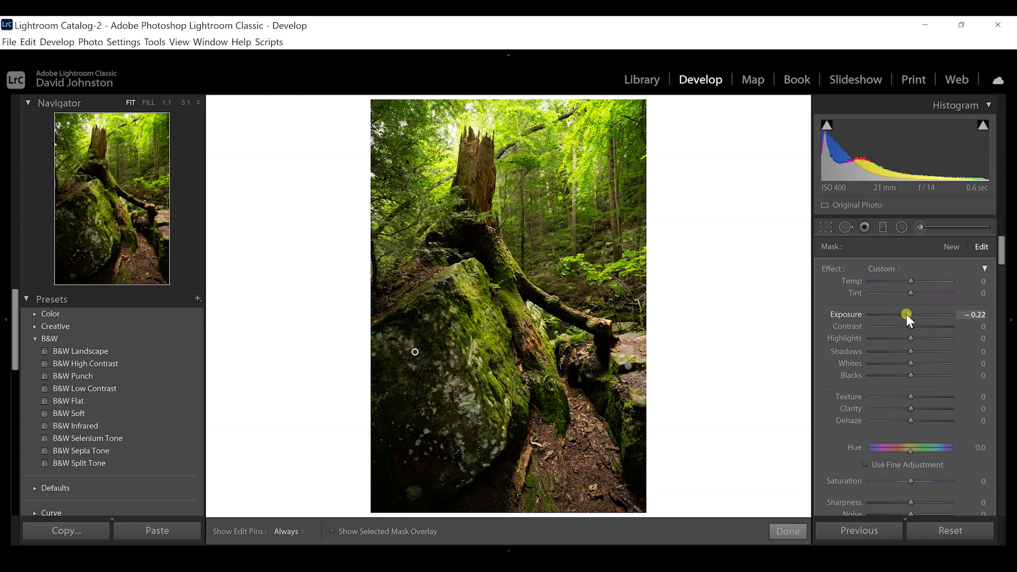
drag(906, 314, 909, 314)
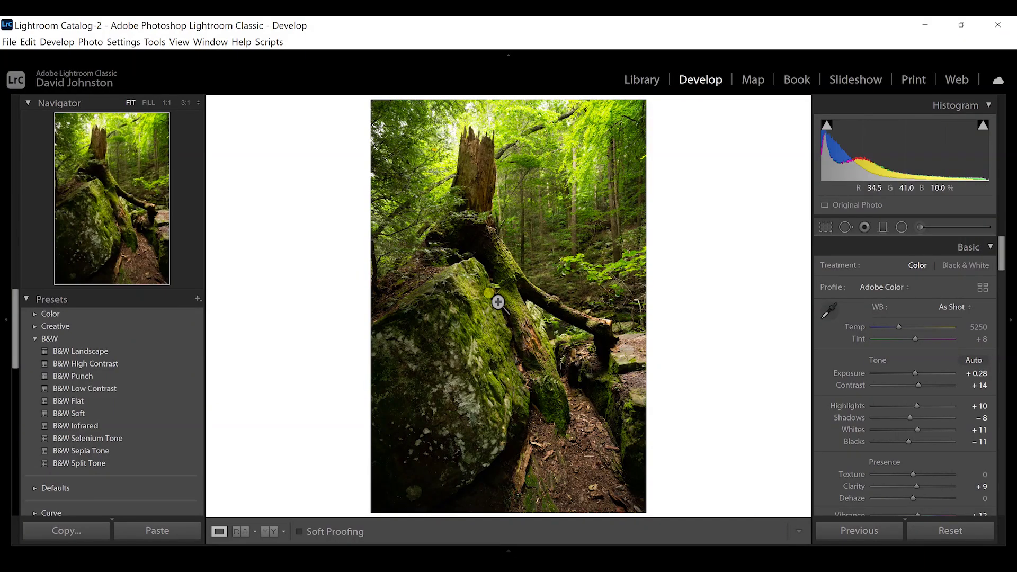
Step: Open the edited photo in Adobe Photoshop 2020 and fit the image to the screen
right_click(496, 302)
mouse_move(536, 307)
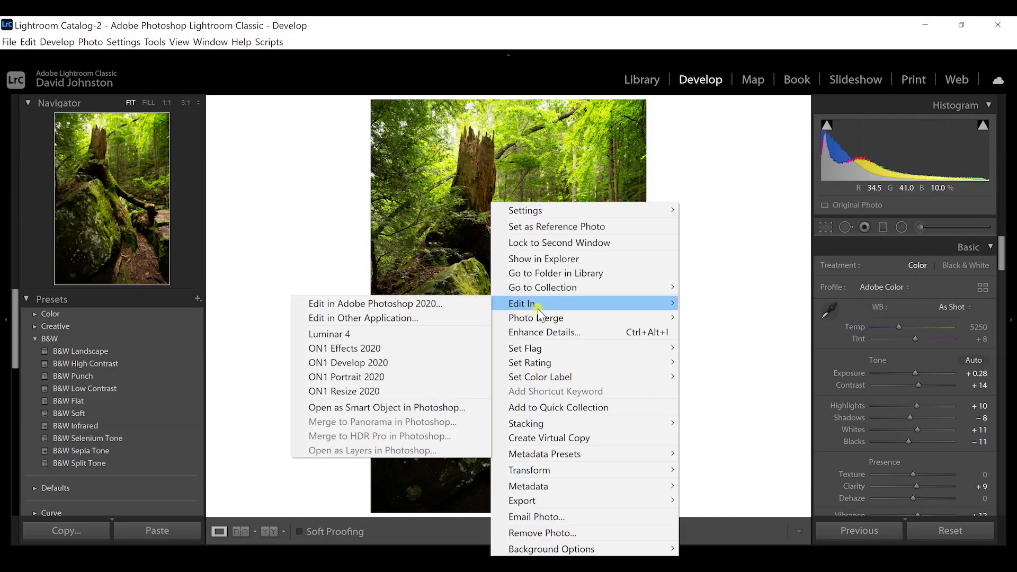
click(418, 306)
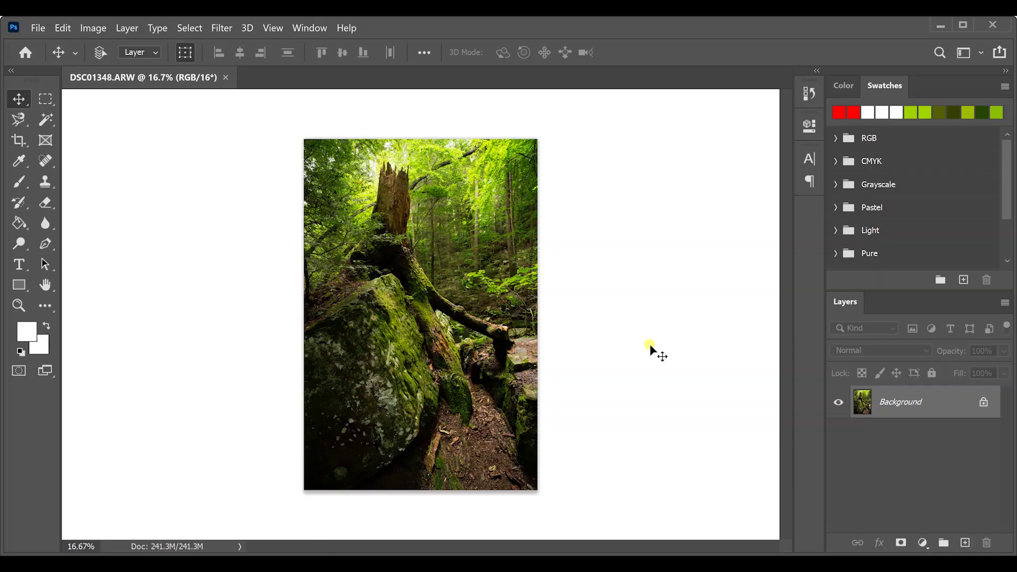
click(18, 305)
click(300, 55)
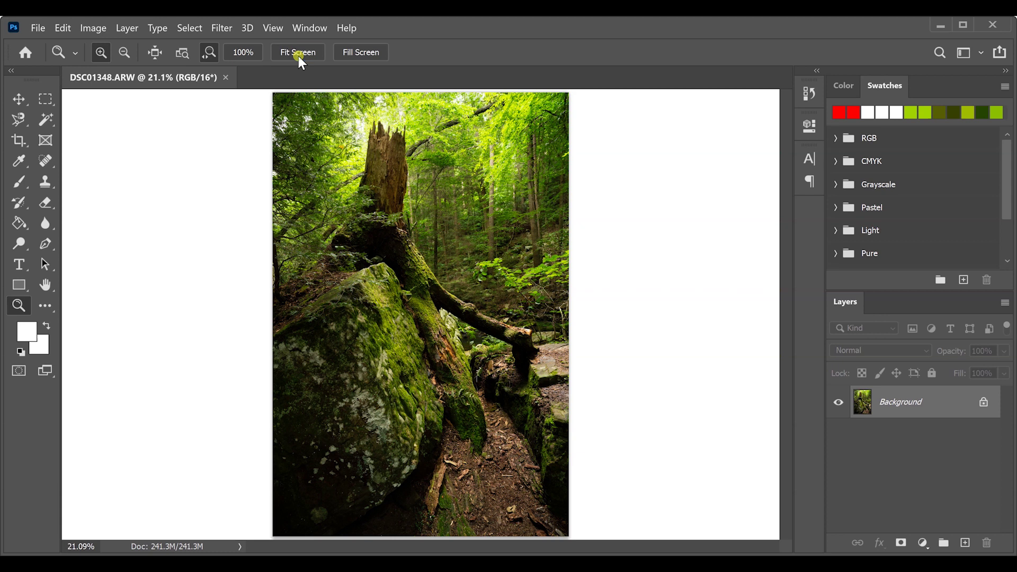
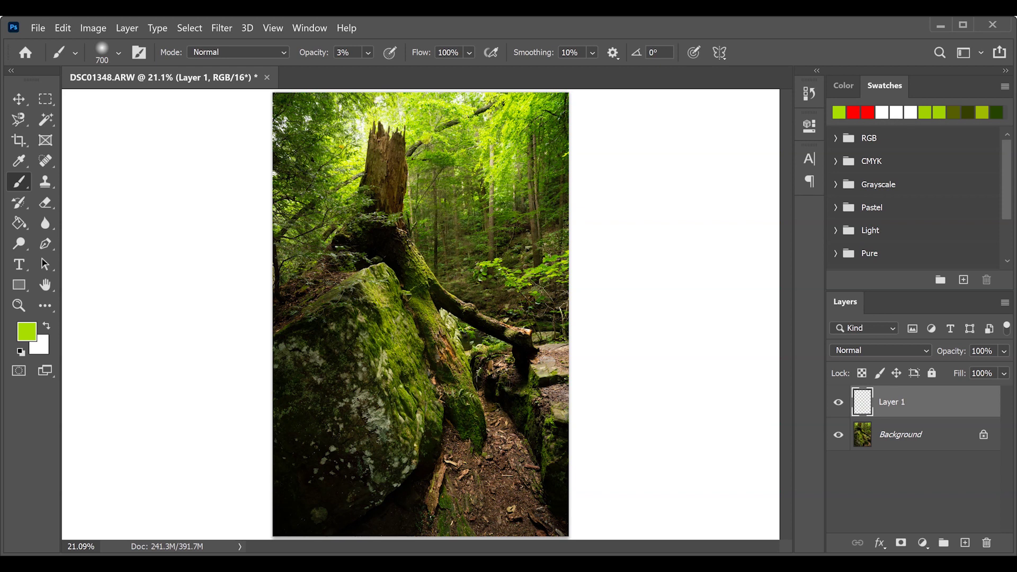
Step: Compare the photo with and without the painted light-green glow by toggling the visibility of Layer 1
click(838, 404)
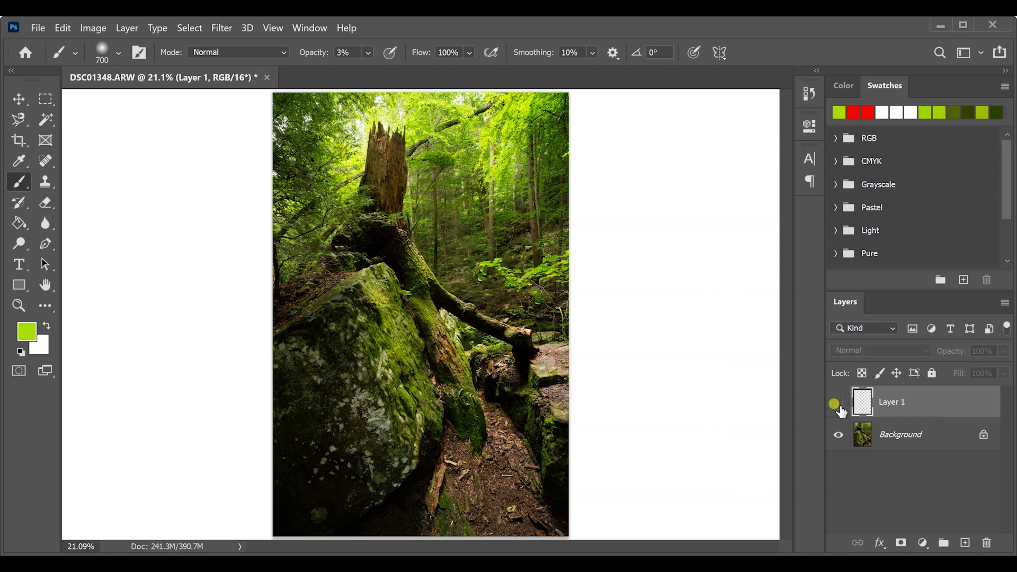
click(838, 404)
click(837, 404)
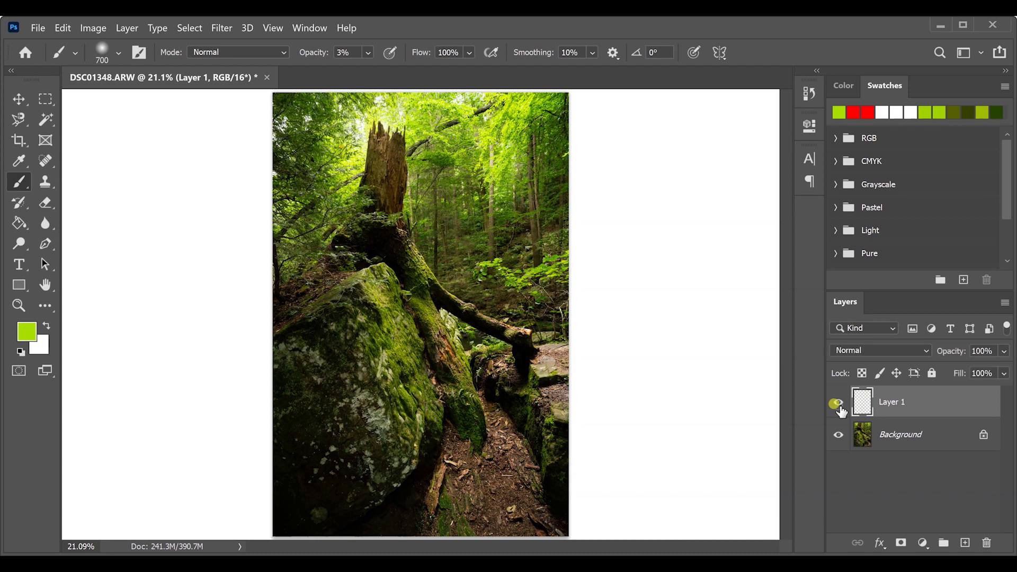
click(838, 404)
click(839, 405)
click(838, 404)
click(839, 405)
click(839, 405)
click(840, 406)
click(838, 404)
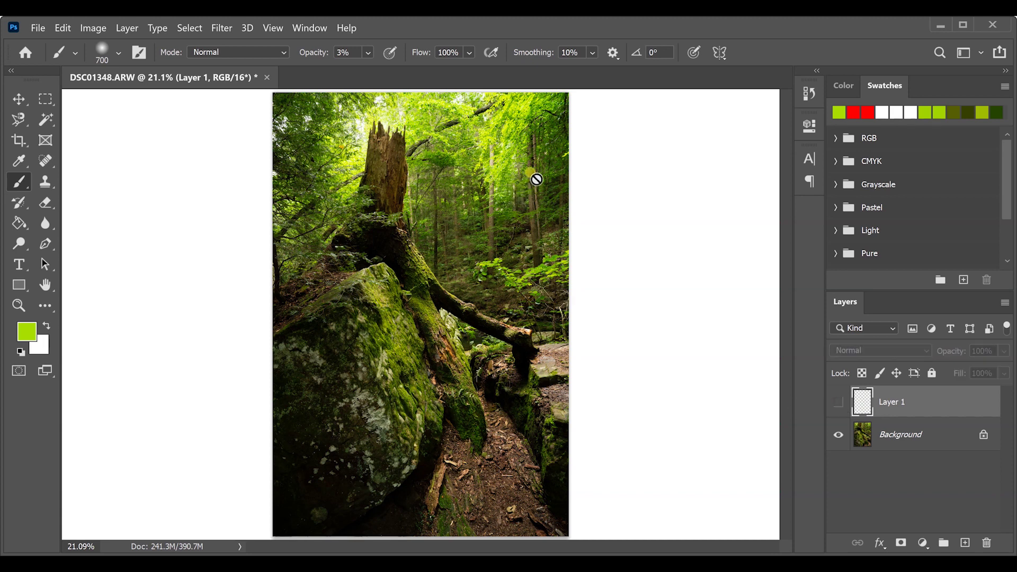
click(837, 403)
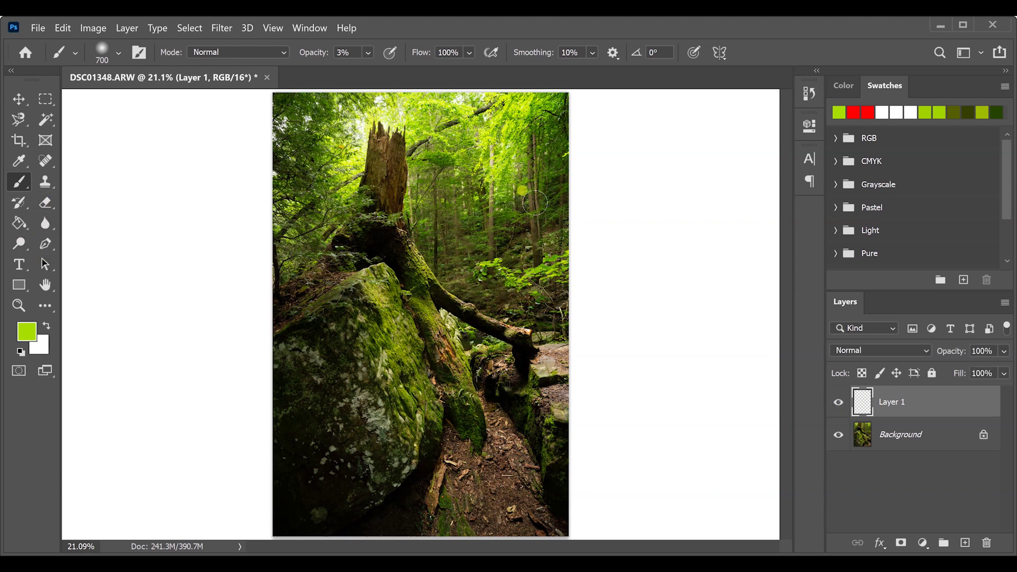
Step: Sample a dark green from the foliage, brush it at 3% opacity over the shaded forest on Layer 1, and compare with the layer hidden
alt+click(558, 179)
drag(561, 176, 554, 168)
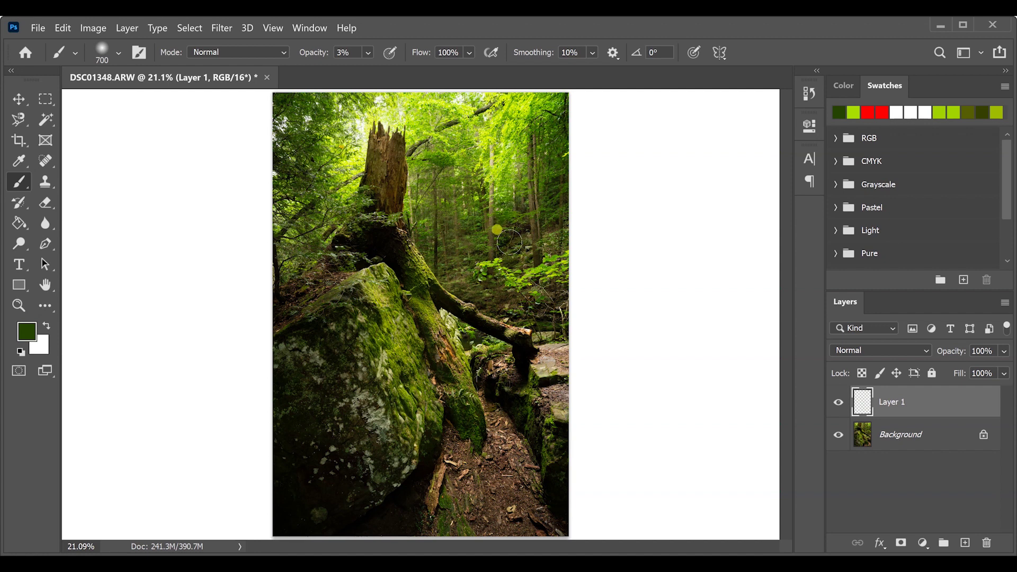
mouse_move(450, 227)
mouse_down()
mouse_move(441, 252)
mouse_move(419, 217)
mouse_move(254, 214)
mouse_up()
click(839, 403)
click(840, 407)
click(840, 406)
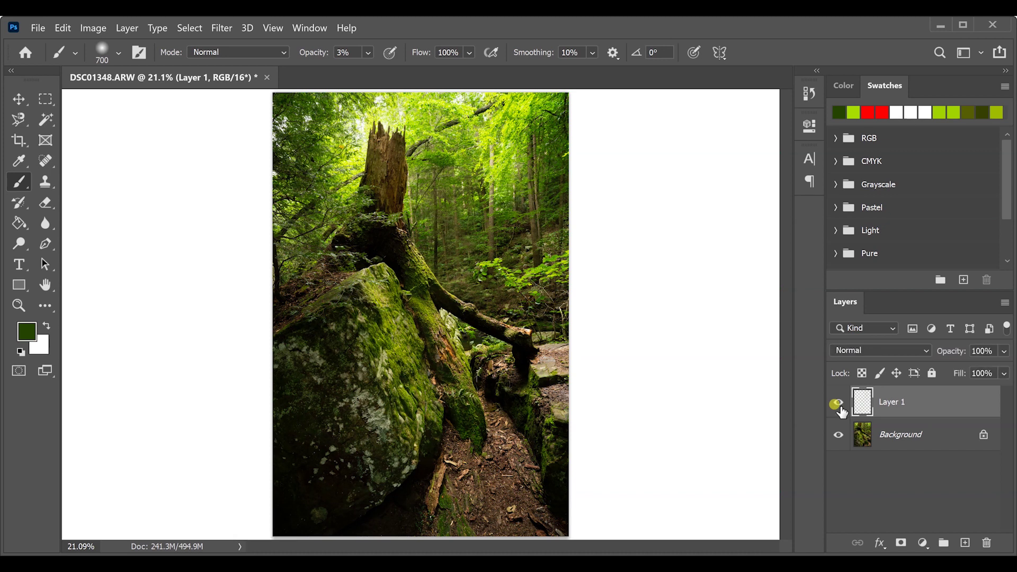